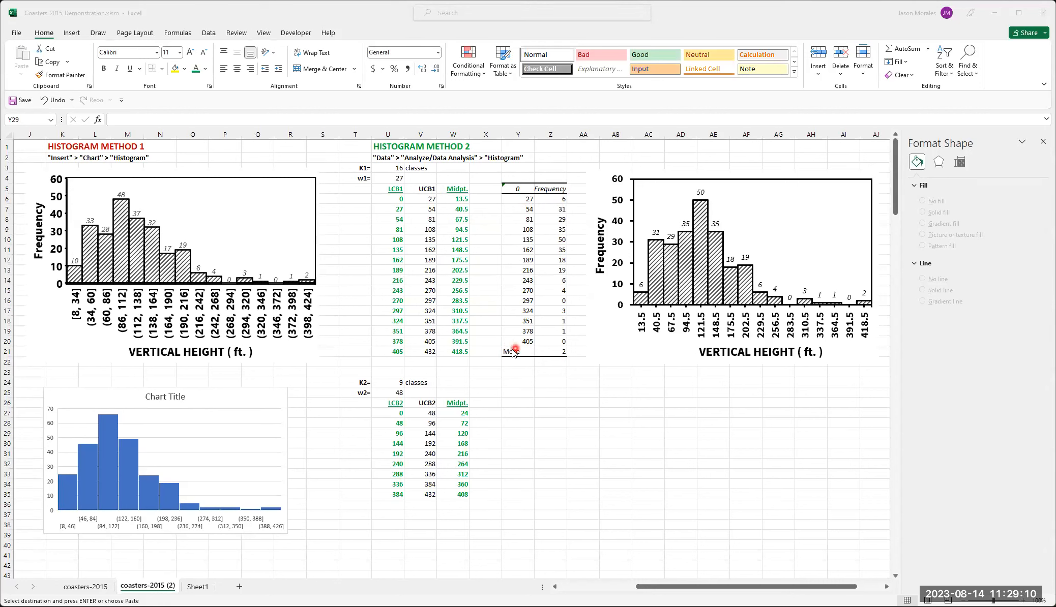
- Open the Histogram tool from the data analysis tools and move its dialog clear of the class table
{"action": "left_click", "coordinate": [209, 34]}
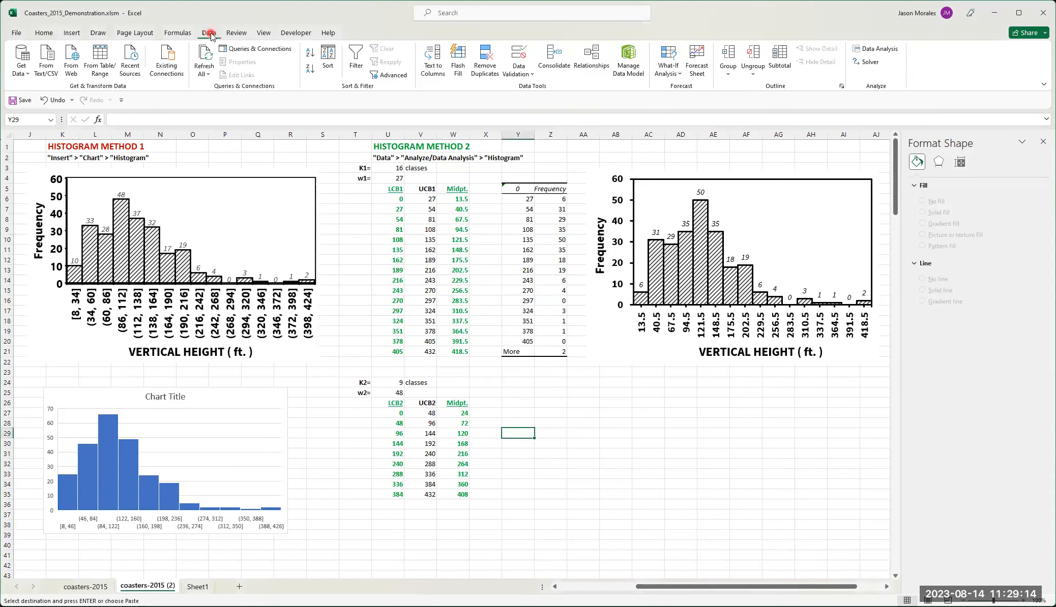
{"action": "left_click", "coordinate": [876, 51]}
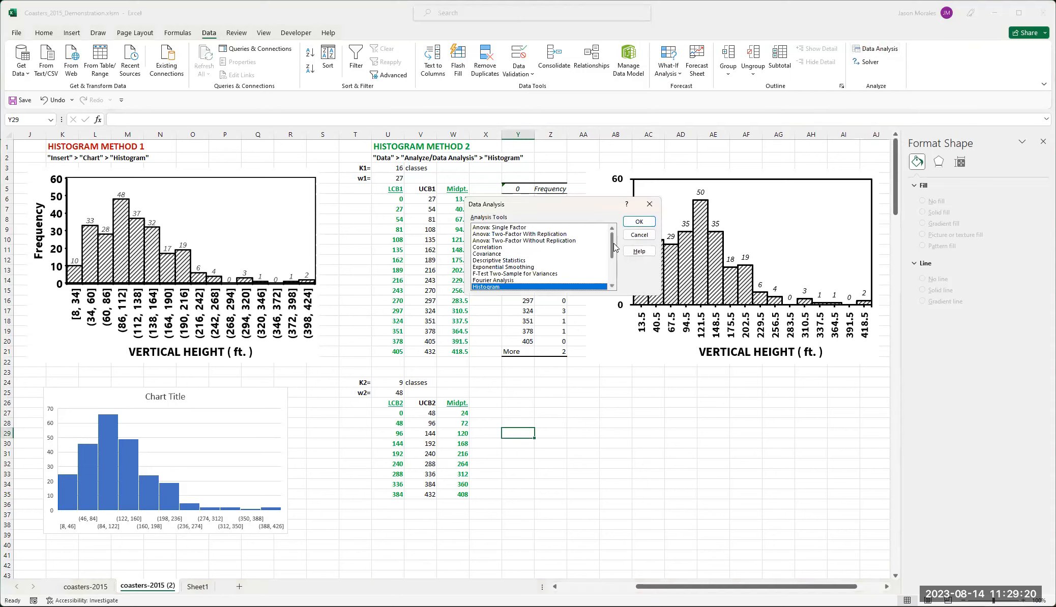
{"action": "mouse_move", "coordinate": [613, 244]}
{"action": "left_mouse_down"}
{"action": "mouse_move", "coordinate": [611, 276]}
{"action": "mouse_move", "coordinate": [613, 245]}
{"action": "left_mouse_up"}
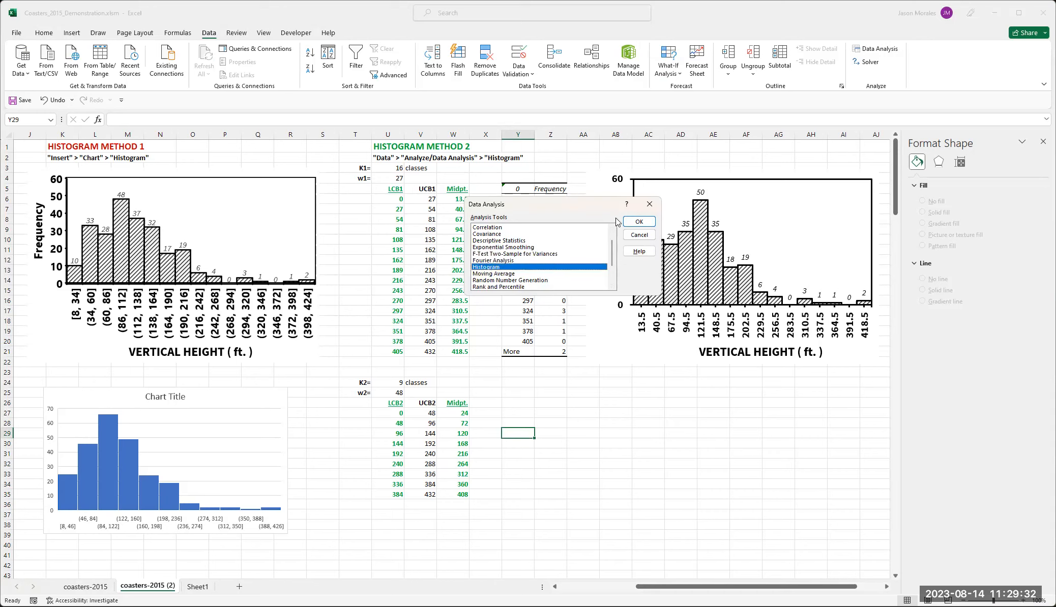
{"action": "left_click", "coordinate": [642, 221]}
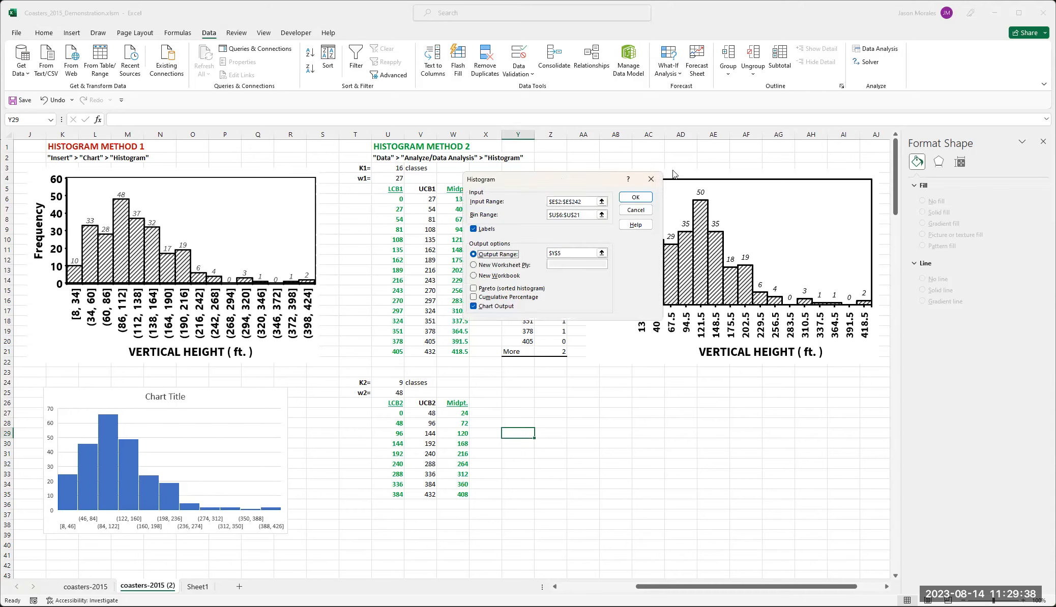
{"action": "left_click_drag", "start_coordinate": [674, 173], "coordinate": [673, 174]}
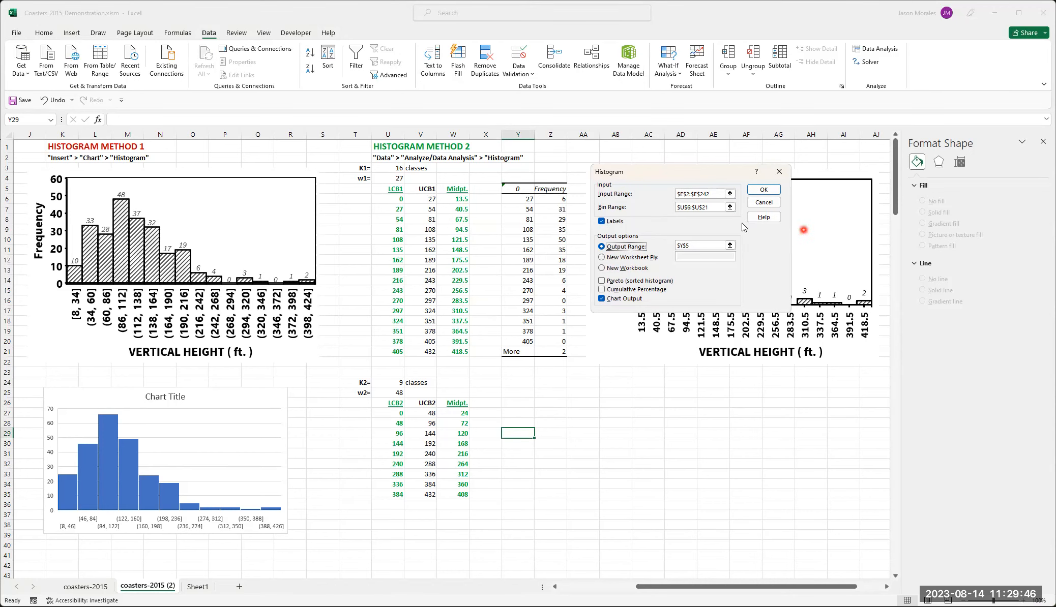
- Clear the input, bin and output ranges, turn off Labels and Chart Output, and select New Worksheet Ply
{"action": "left_click", "coordinate": [711, 194]}
{"action": "double_click", "coordinate": [694, 196]}
{"action": "key", "text": "Delete"}
{"action": "double_click", "coordinate": [714, 207]}
{"action": "key", "text": "Delete"}
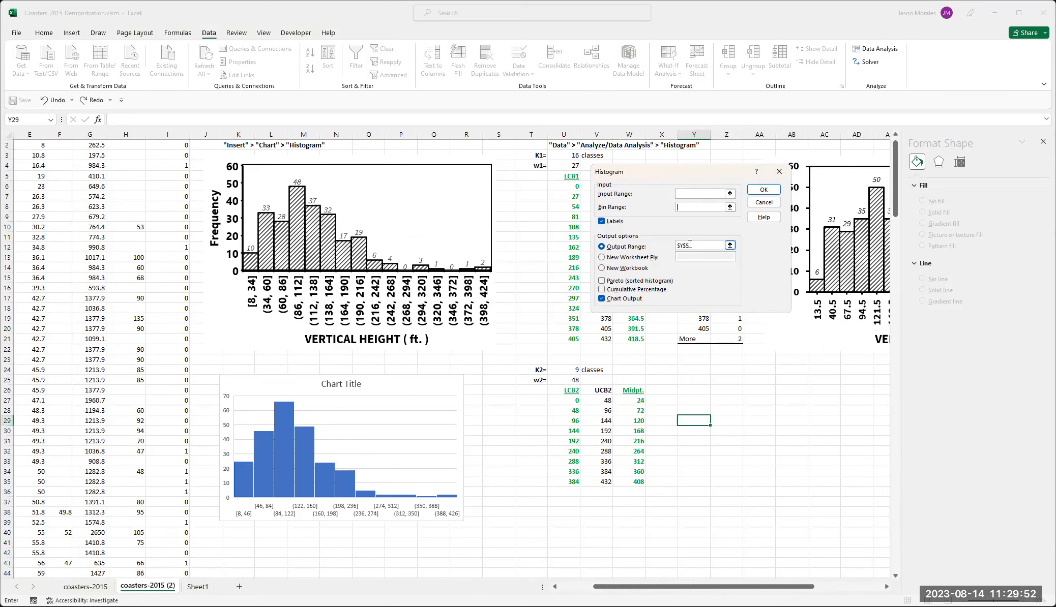
{"action": "double_click", "coordinate": [682, 245]}
{"action": "key", "text": "Delete"}
{"action": "left_click", "coordinate": [601, 222]}
{"action": "left_click", "coordinate": [602, 299]}
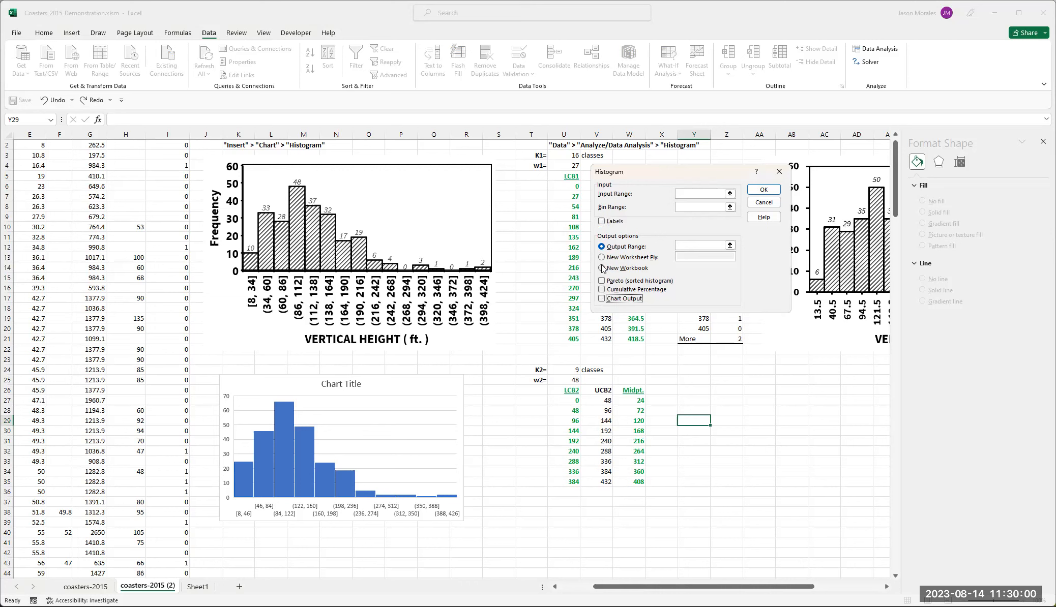
{"action": "left_click", "coordinate": [603, 257]}
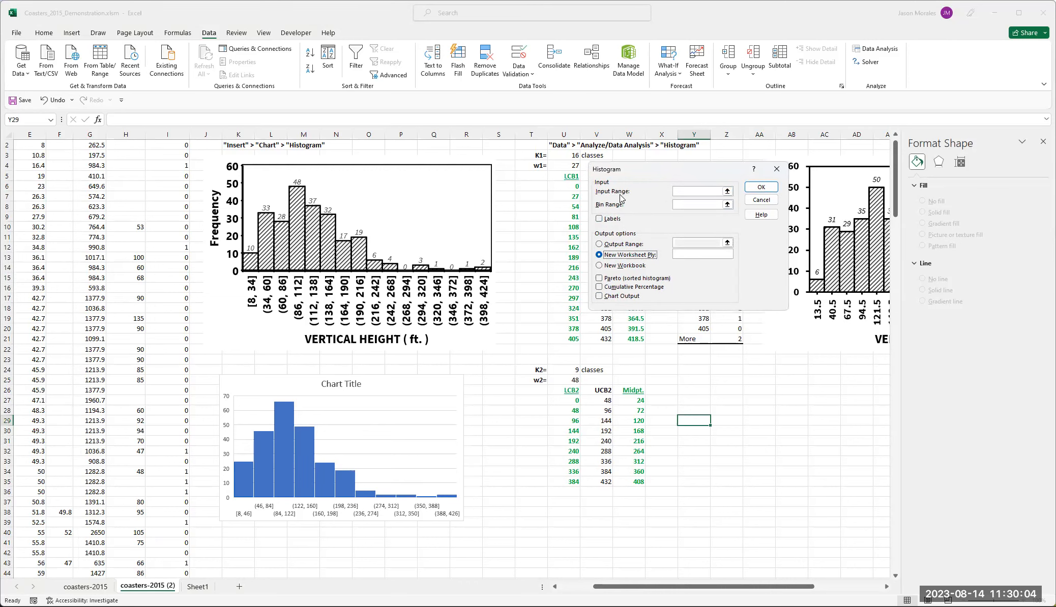
- Enable Labels and Chart Output for the histogram and select Output Range as the output option
{"action": "left_click", "coordinate": [600, 219]}
{"action": "left_click", "coordinate": [599, 245]}
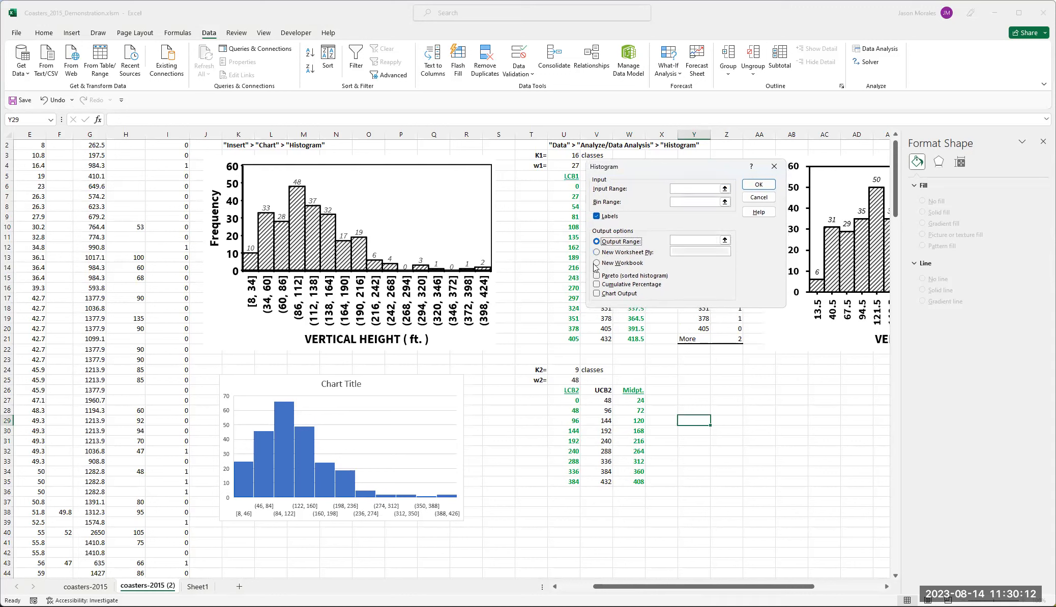
{"action": "left_click", "coordinate": [597, 294]}
{"action": "left_click_drag", "start_coordinate": [614, 168], "coordinate": [611, 168]}
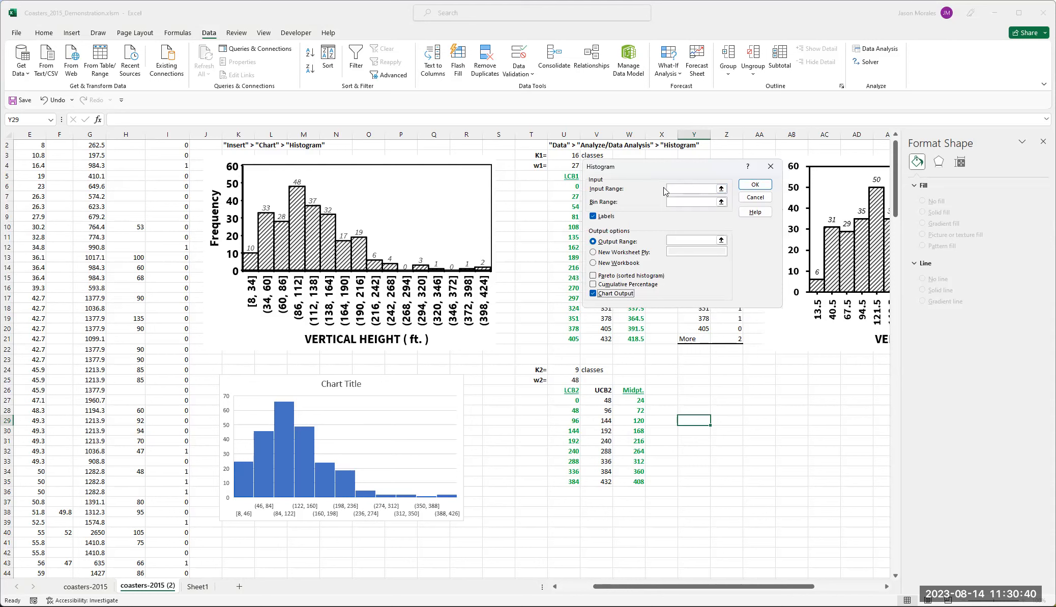
- Set the histogram's input range to the coaster Height values in $E$2:$E$242
{"action": "left_click", "coordinate": [722, 190]}
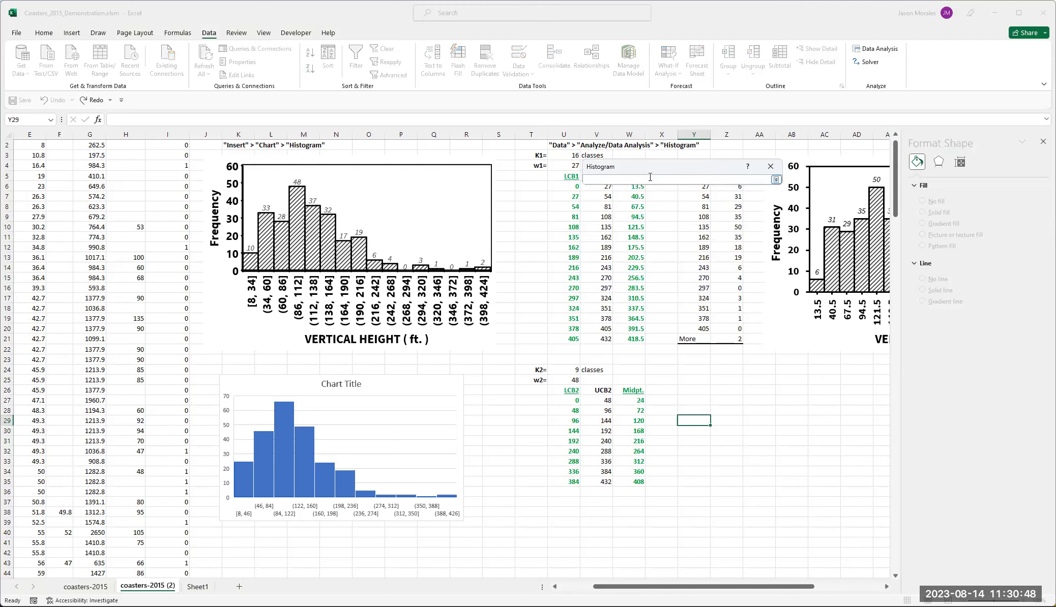
{"action": "left_click_drag", "start_coordinate": [672, 587], "coordinate": [619, 587]}
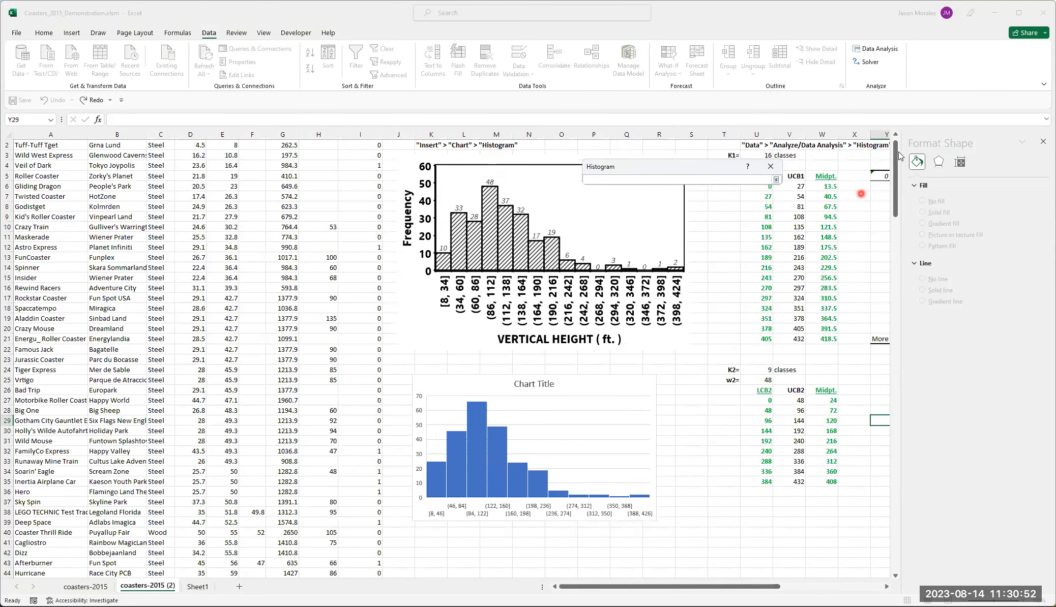
{"action": "left_click_drag", "start_coordinate": [898, 156], "coordinate": [898, 153]}
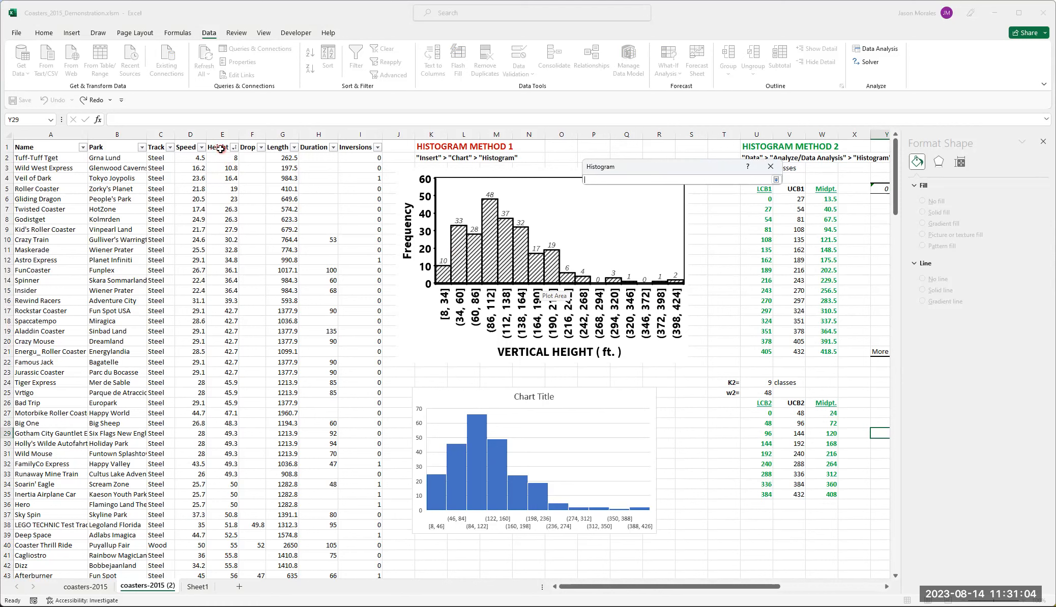
{"action": "left_click_drag", "start_coordinate": [222, 158], "coordinate": [220, 172]}
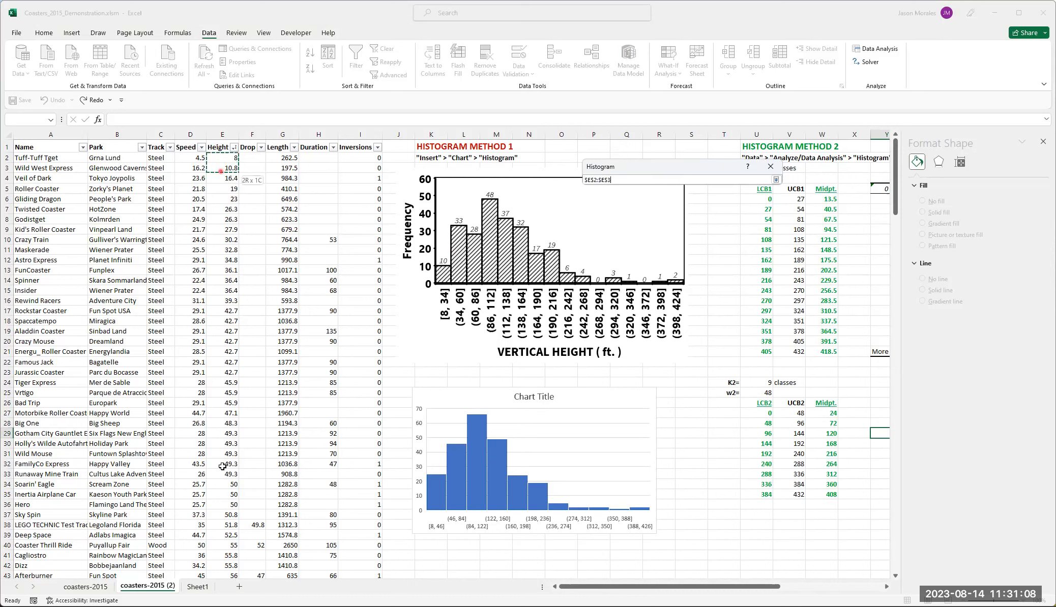
{"action": "left_click_drag", "start_coordinate": [224, 572], "coordinate": [225, 586]}
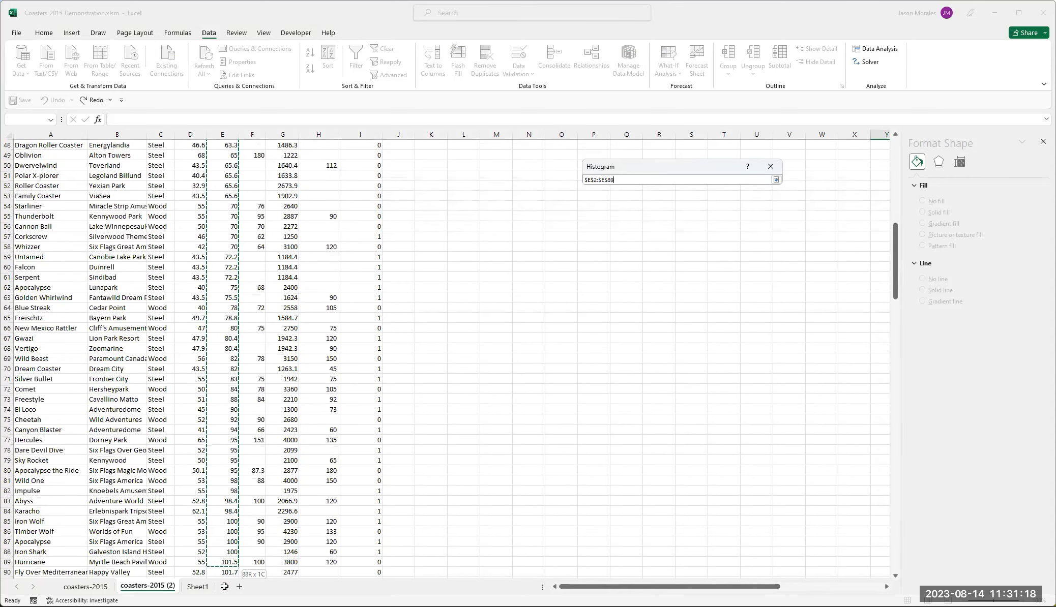
{"action": "left_click_drag", "start_coordinate": [224, 588], "coordinate": [224, 592]}
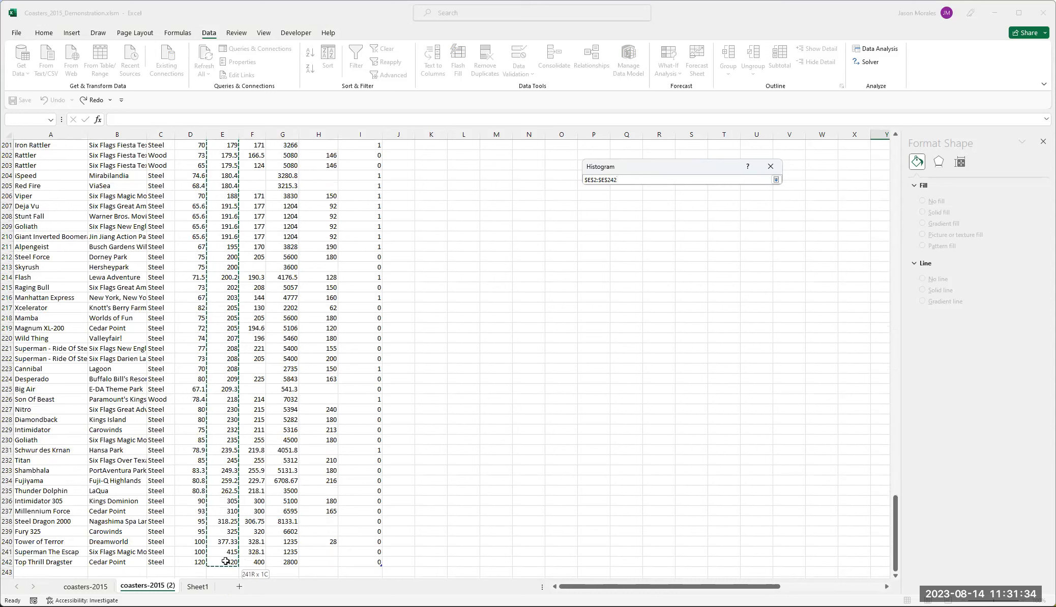
{"action": "left_click_drag", "start_coordinate": [225, 561], "coordinate": [225, 562]}
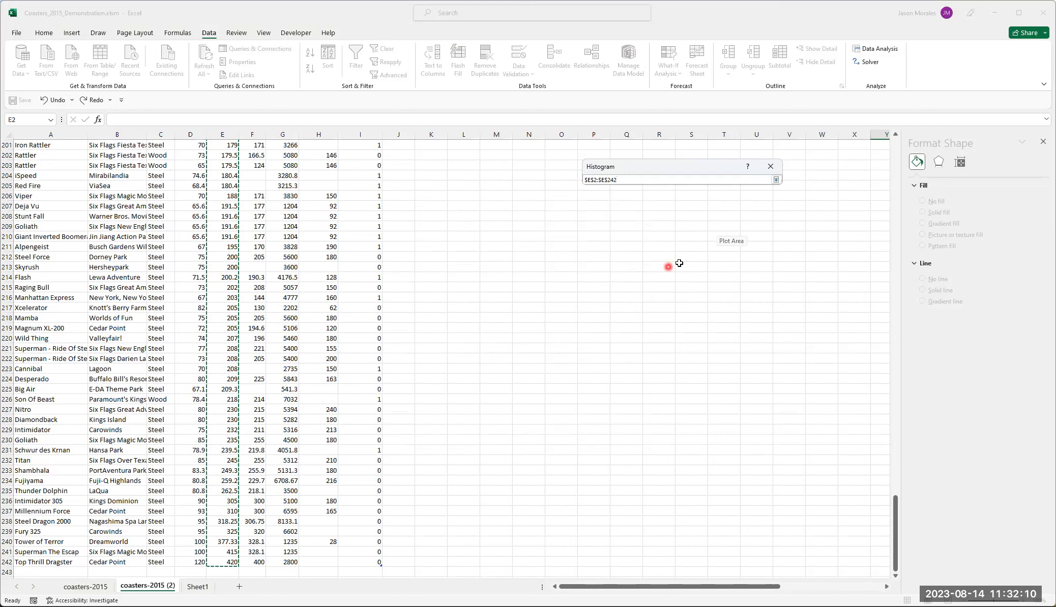
{"action": "left_click", "coordinate": [777, 180]}
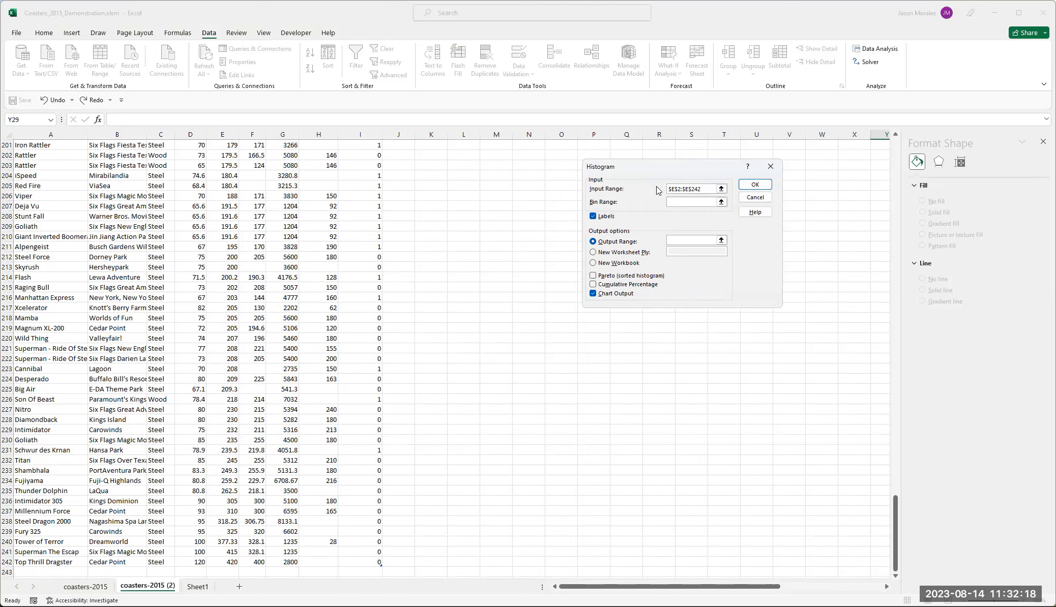
- Set the bin range to the LCB2 lower class boundaries in $U$27:$U$35
{"action": "left_click", "coordinate": [899, 536]}
{"action": "left_click_drag", "start_coordinate": [898, 535], "coordinate": [911, 218]}
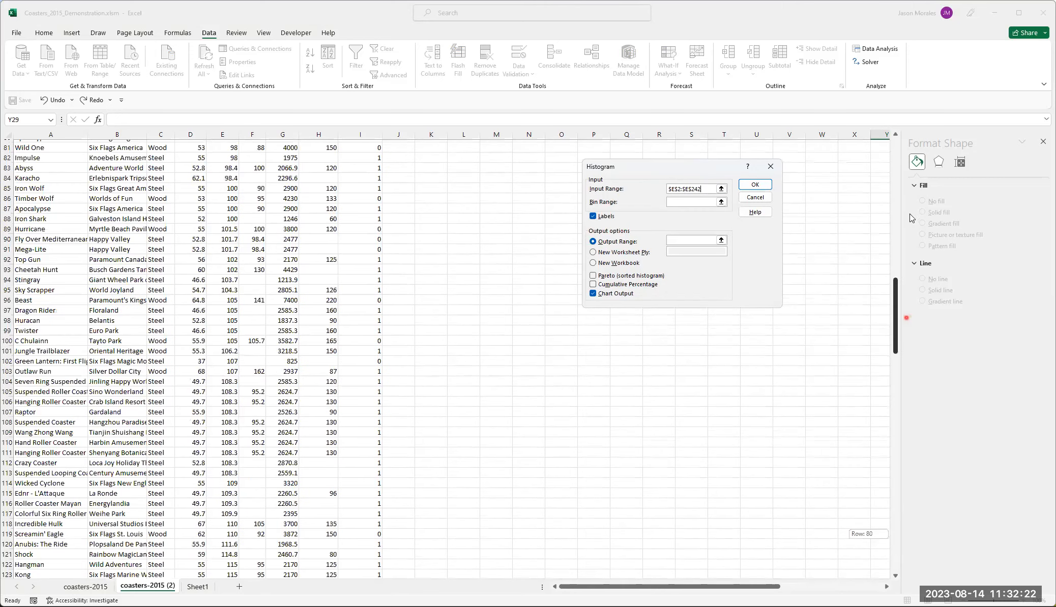
{"action": "left_click_drag", "start_coordinate": [908, 171], "coordinate": [909, 168]}
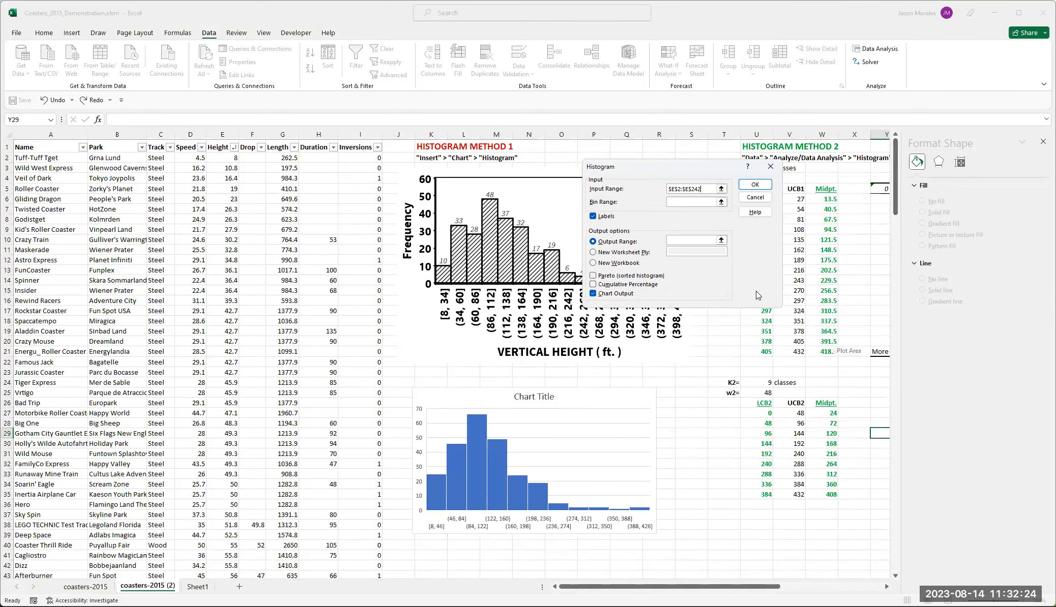
{"action": "left_click", "coordinate": [686, 202]}
{"action": "left_click", "coordinate": [722, 203]}
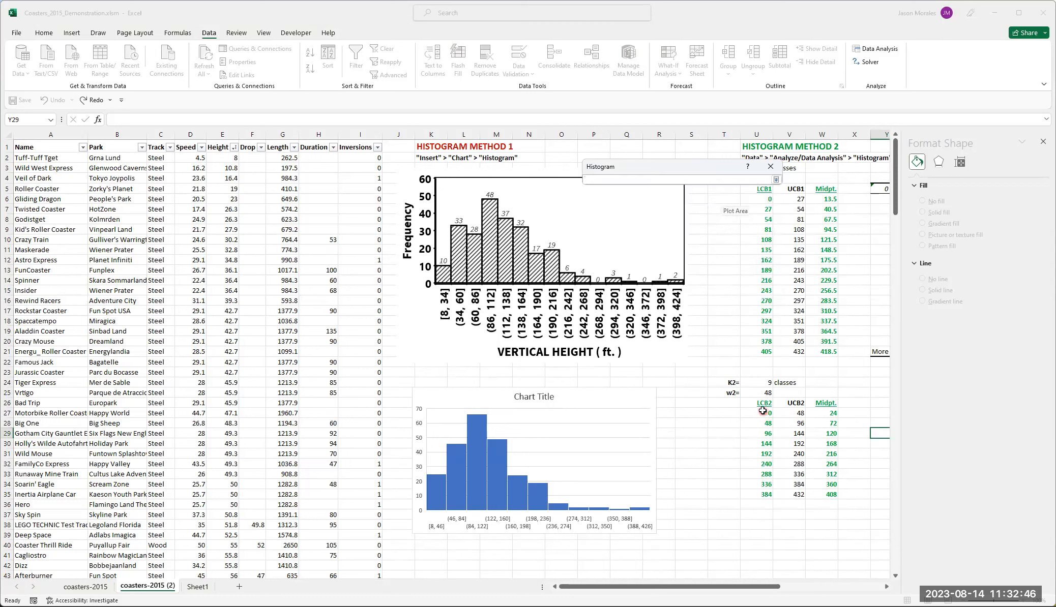
{"action": "left_click_drag", "start_coordinate": [762, 414], "coordinate": [761, 425]}
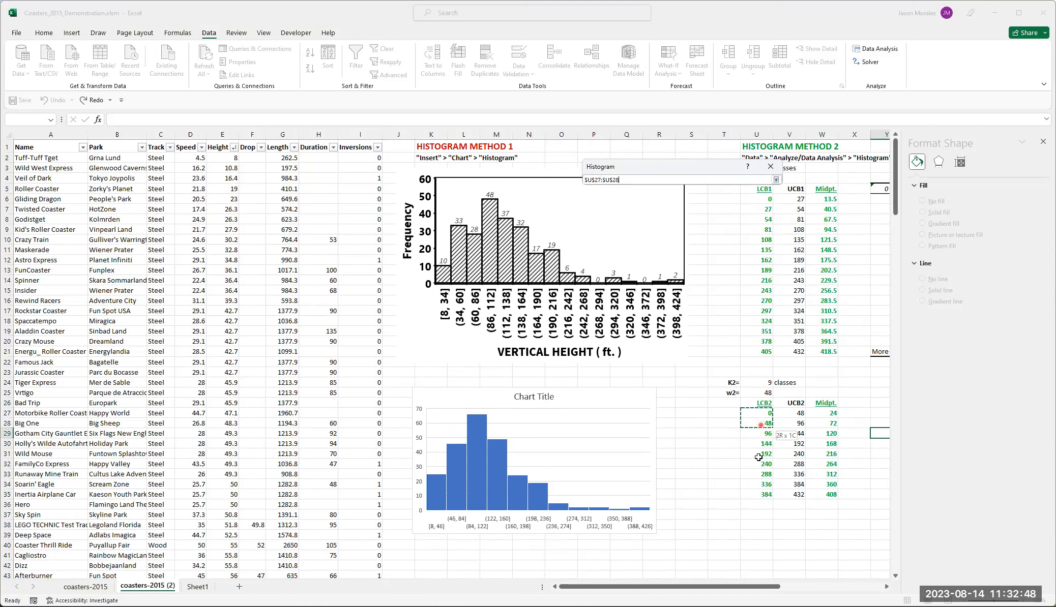
{"action": "left_click_drag", "start_coordinate": [759, 494], "coordinate": [760, 496]}
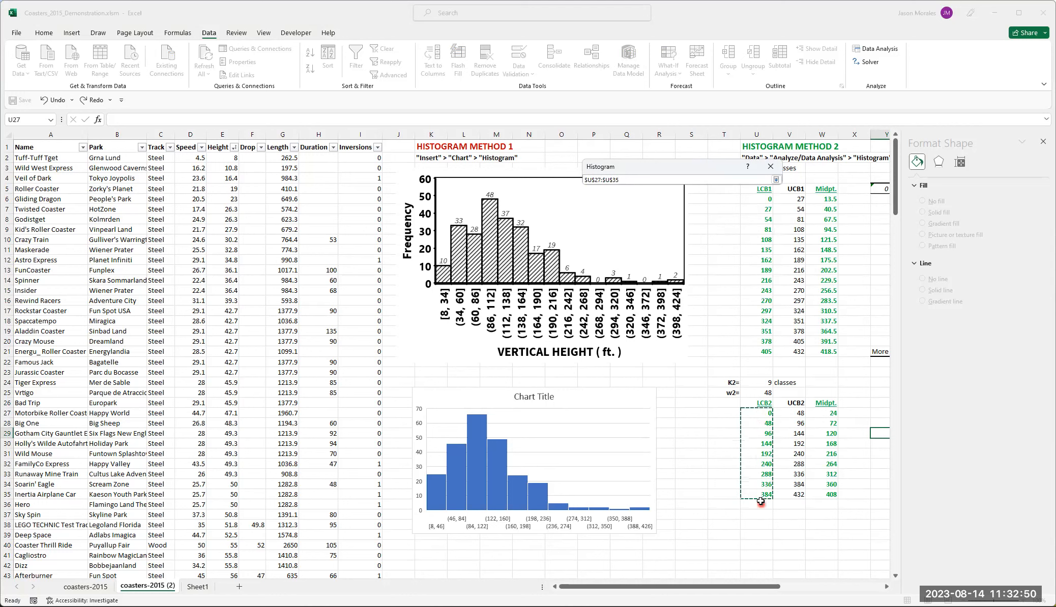
{"action": "left_click", "coordinate": [775, 180]}
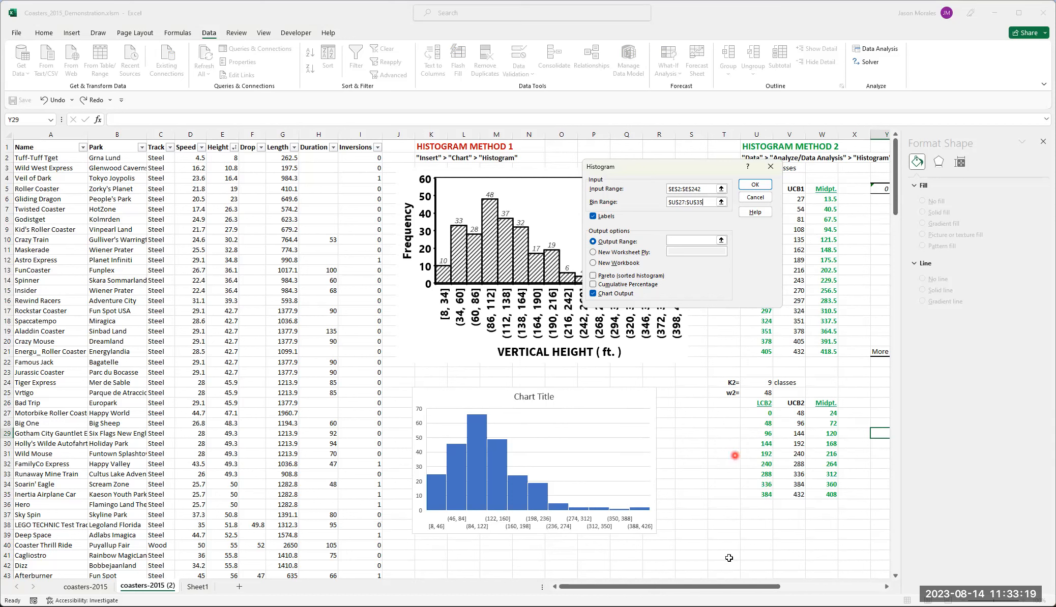
{"action": "left_click_drag", "start_coordinate": [711, 591], "coordinate": [797, 587]}
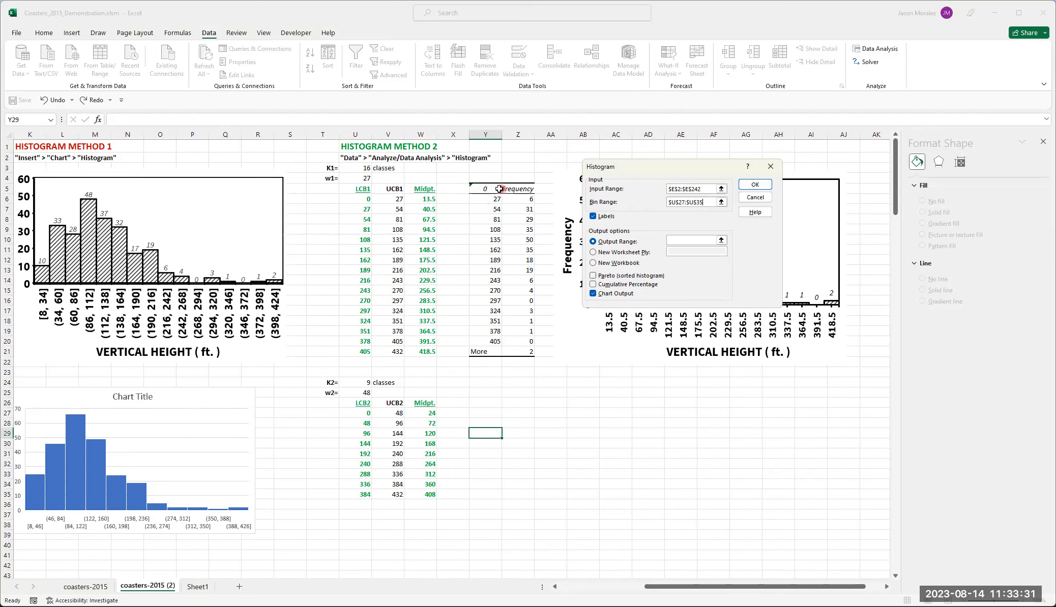
{"action": "left_click", "coordinate": [484, 407]}
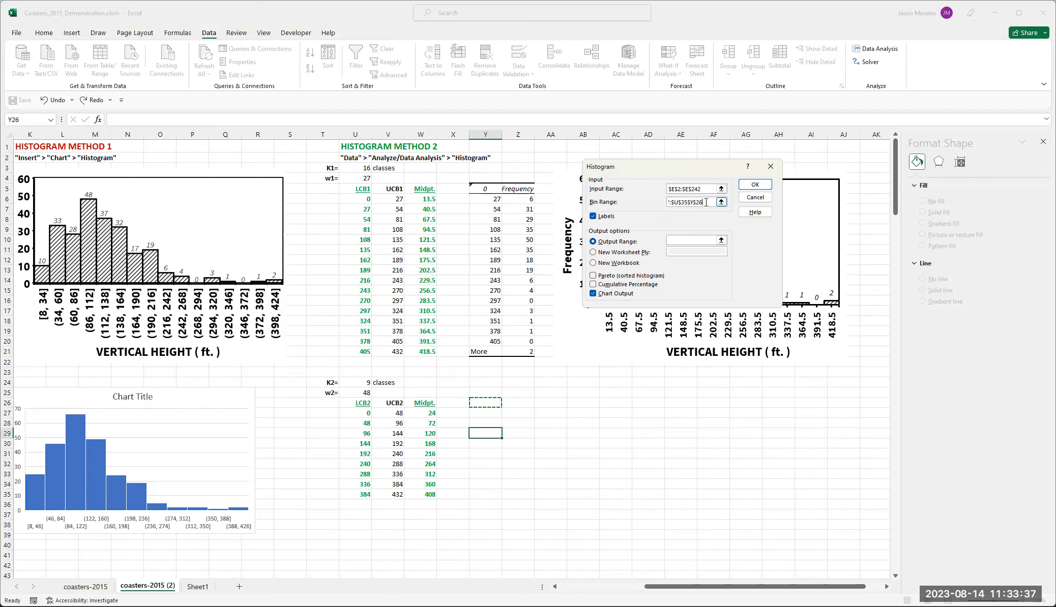
{"action": "key", "text": "BackSpace"}
{"action": "key", "text": "BackSpace"}
{"action": "key", "text": "BackSpace"}
{"action": "key", "text": "BackSpace"}
{"action": "key", "text": "BackSpace"}
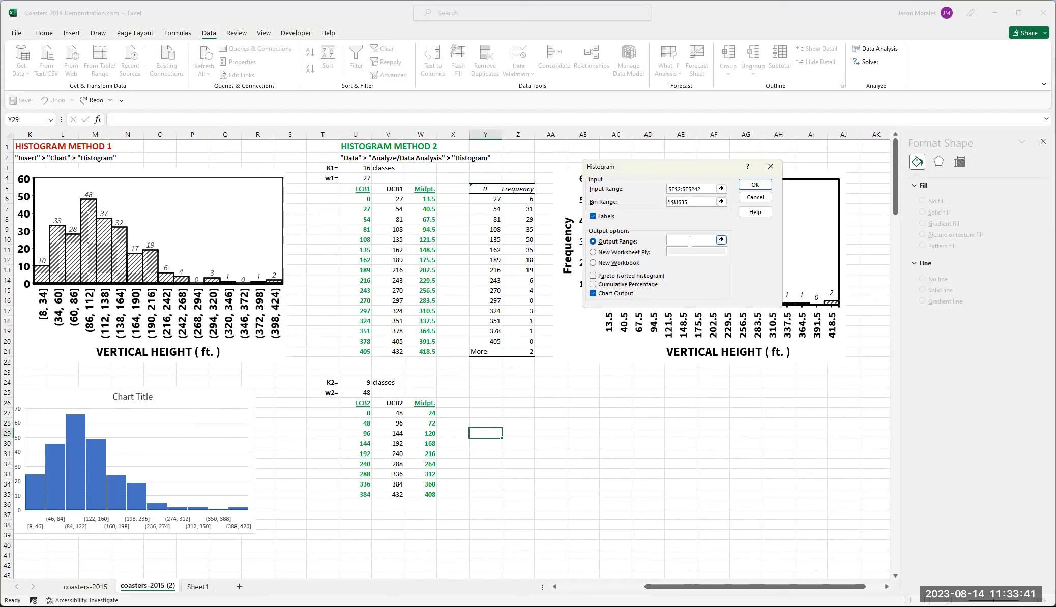
{"action": "left_click", "coordinate": [692, 203]}
- Generate the histogram with its output range at $Y$26 and place the new chart beside the nine-class frequency table
{"action": "left_click", "coordinate": [722, 241]}
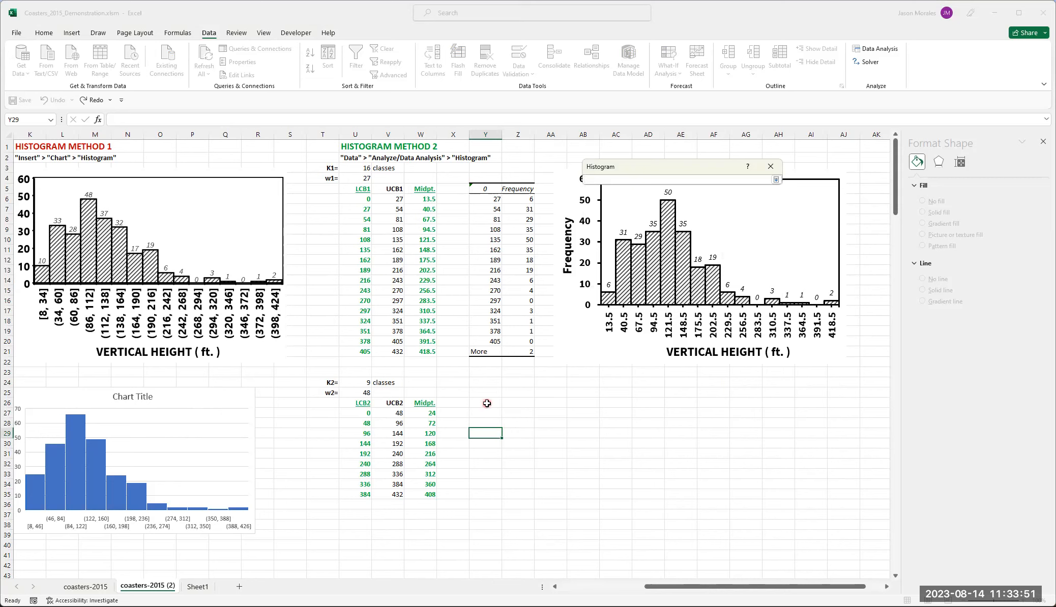
{"action": "left_click", "coordinate": [485, 404]}
{"action": "left_click", "coordinate": [776, 181]}
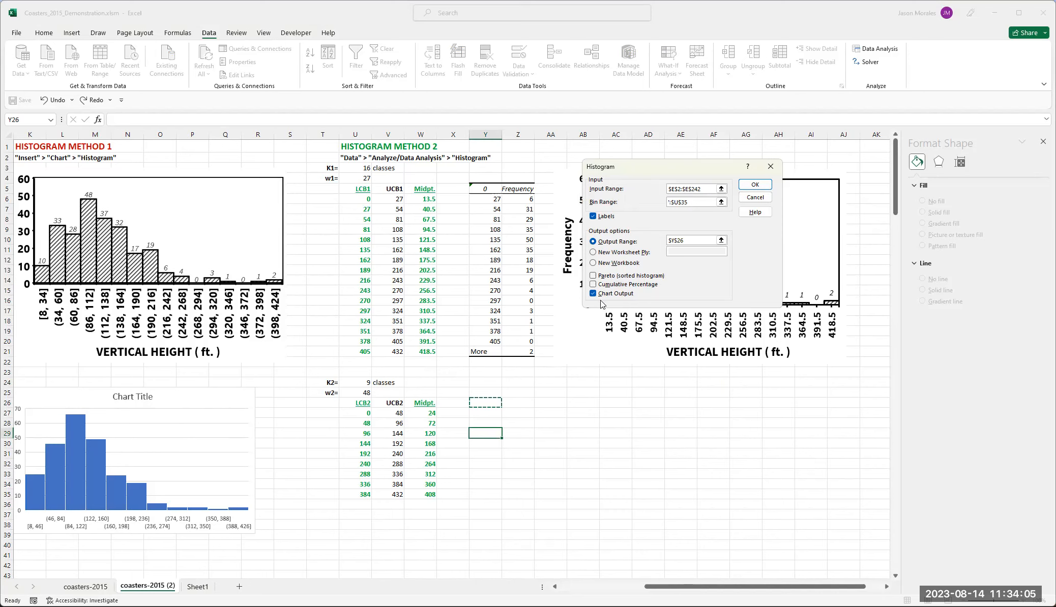
{"action": "left_click", "coordinate": [756, 185]}
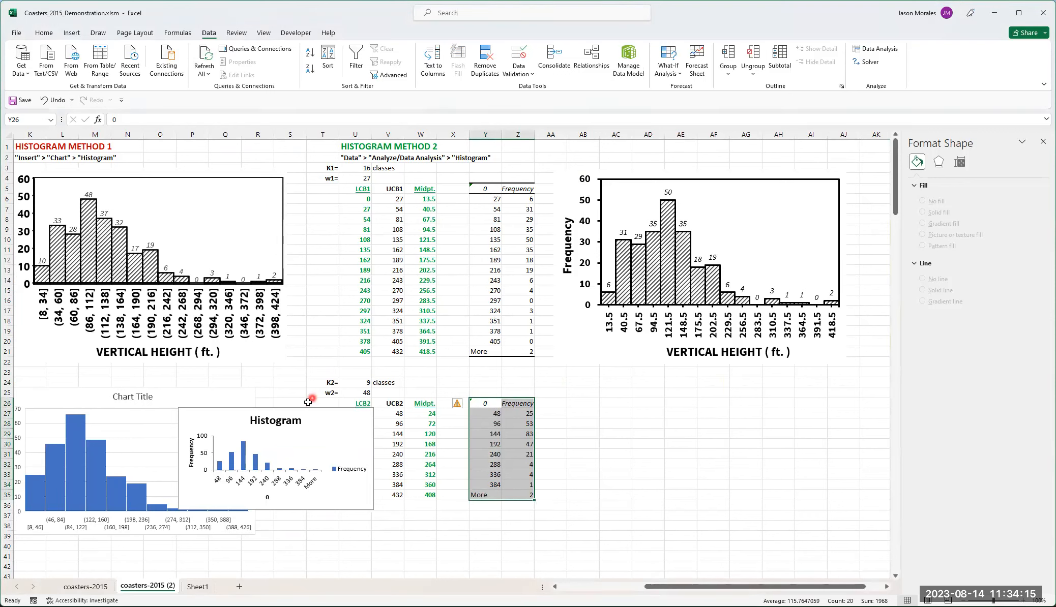
{"action": "left_click_drag", "start_coordinate": [307, 414], "coordinate": [687, 412]}
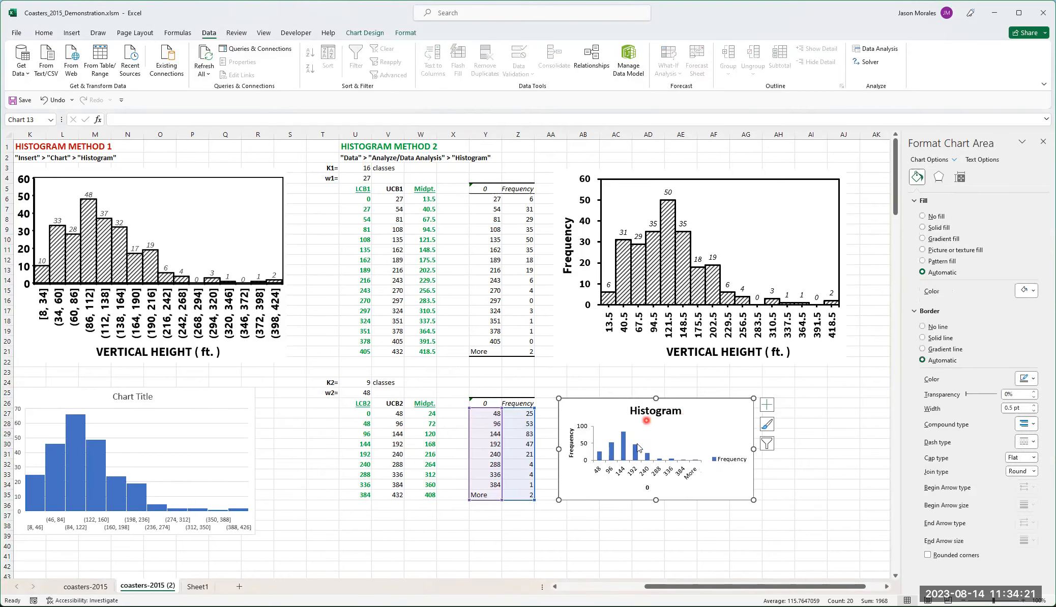